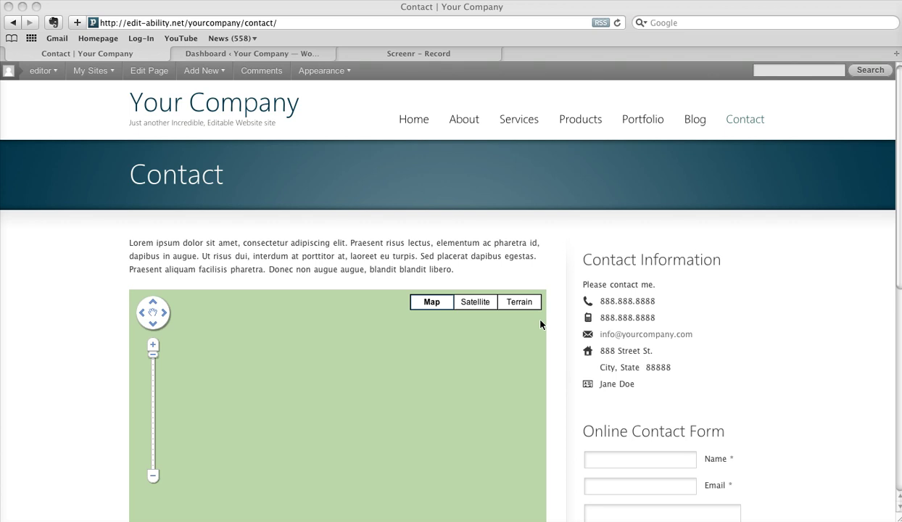
From the site dashboard, go to Appearance > Widgets.
{"action": "scroll", "coordinate": [581, 316], "scroll_direction": "down", "scroll_amount": 10}
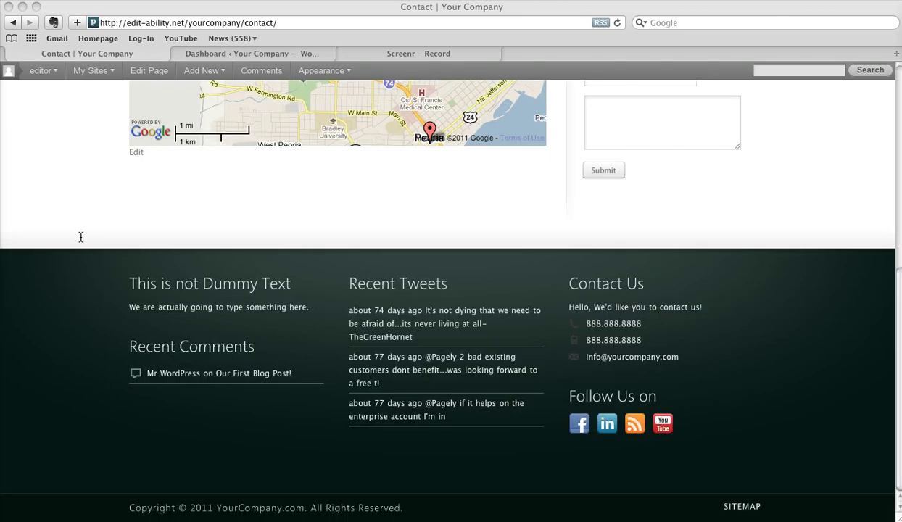
{"action": "scroll", "coordinate": [438, 325], "scroll_direction": "up", "scroll_amount": 15}
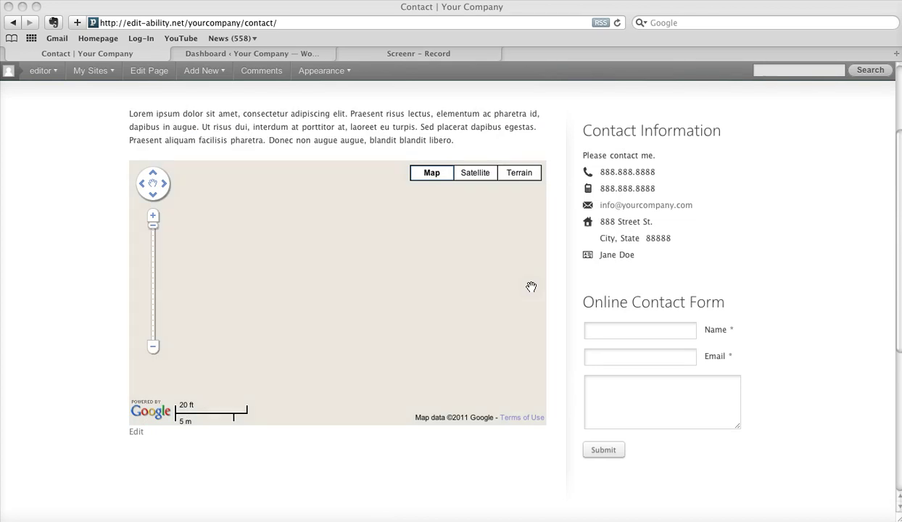
{"action": "left_click", "coordinate": [261, 58]}
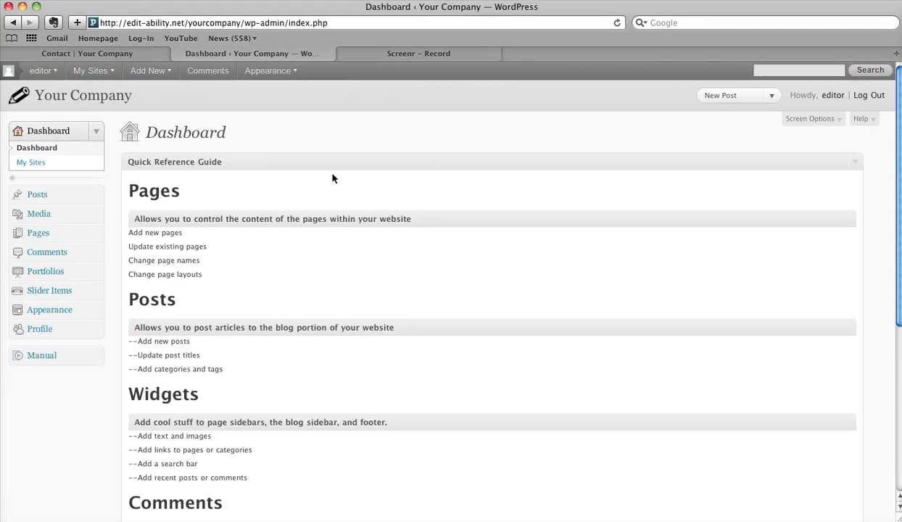
{"action": "left_click", "coordinate": [96, 312]}
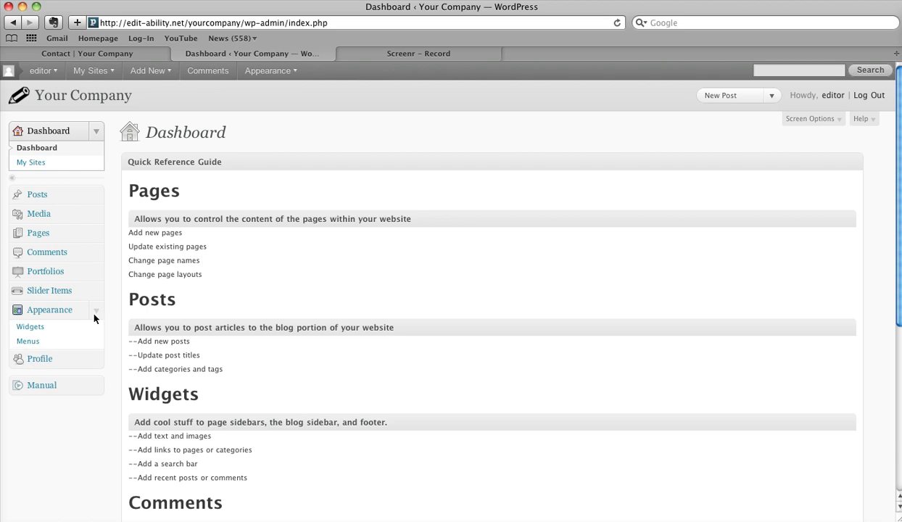
{"action": "left_click", "coordinate": [42, 330]}
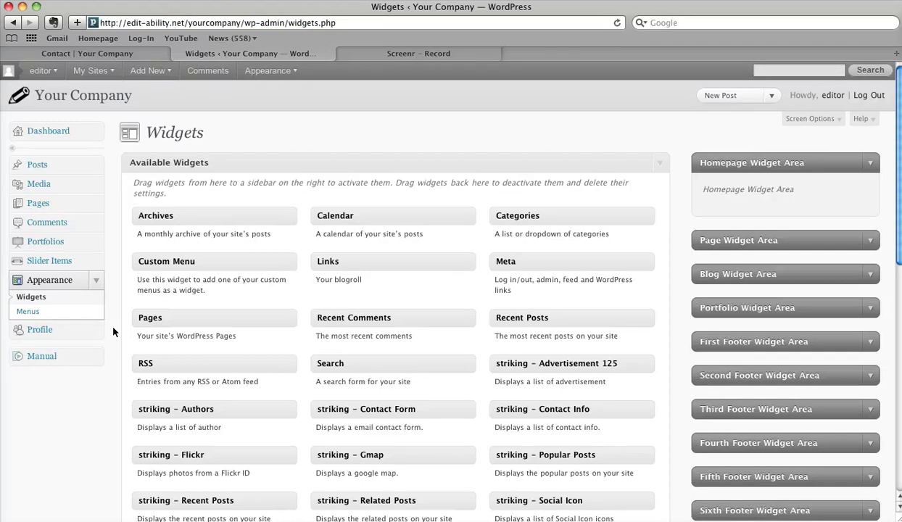
Collapse Homepage Widget Area, expand Page Widget Area, then return to the top of the live Contact page.
{"action": "left_click", "coordinate": [852, 162]}
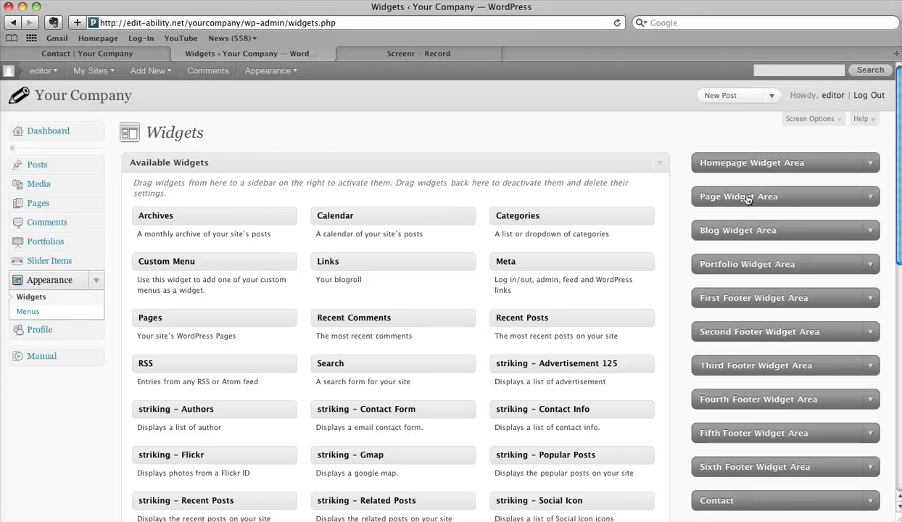
{"action": "left_click", "coordinate": [875, 196]}
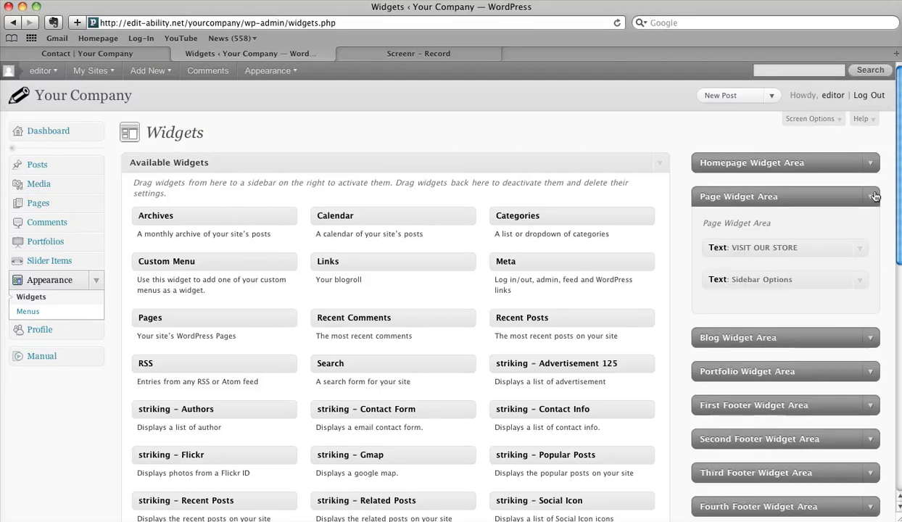
{"action": "left_click", "coordinate": [88, 53]}
{"action": "scroll", "coordinate": [630, 221], "scroll_direction": "up", "scroll_amount": 5}
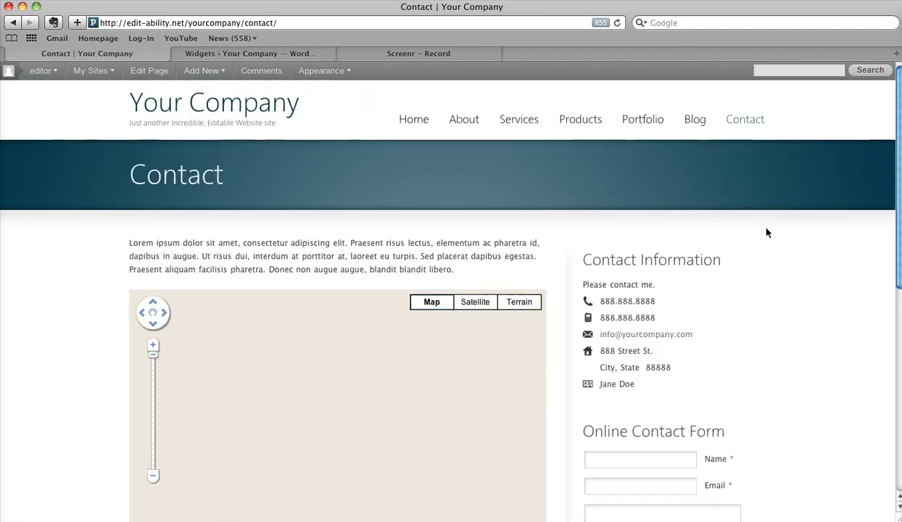
View the Testimonials and Press Center pages through the nav dropdowns, then return to Widgets.
{"action": "mouse_move", "coordinate": [505, 119]}
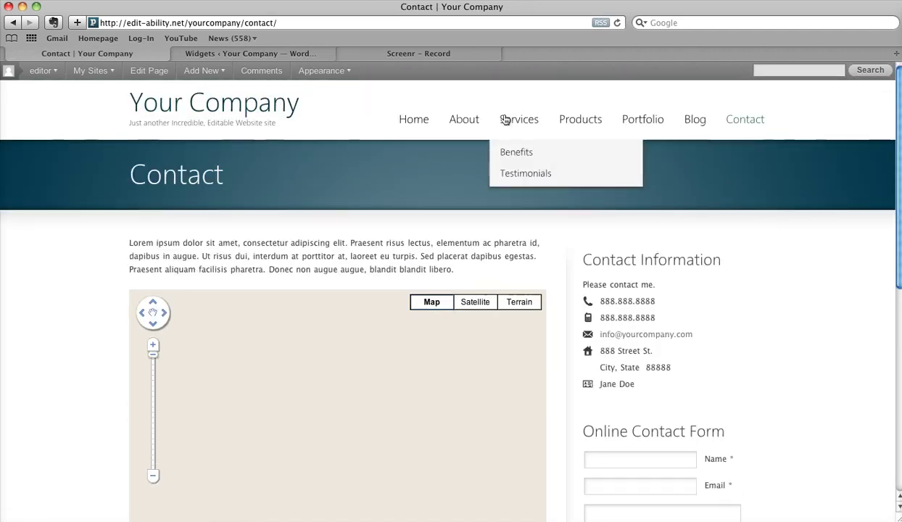
{"action": "left_click", "coordinate": [518, 174]}
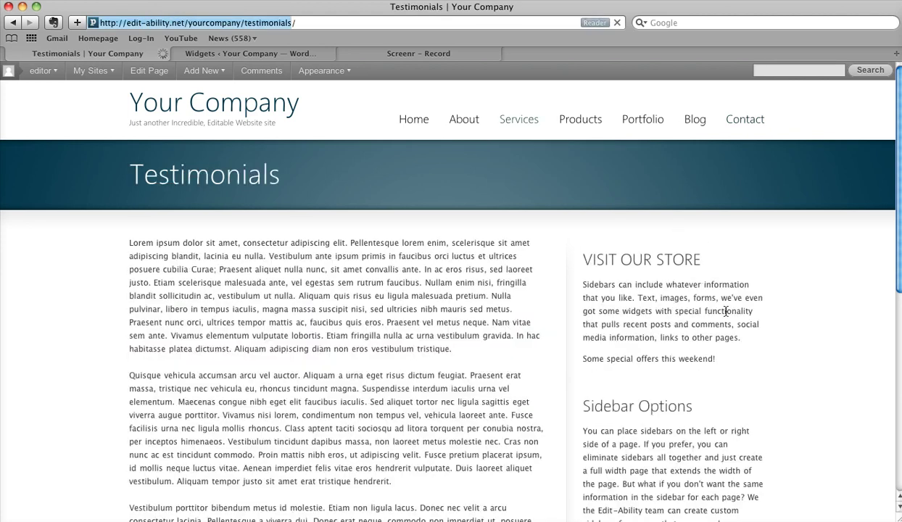
{"action": "mouse_move", "coordinate": [464, 119]}
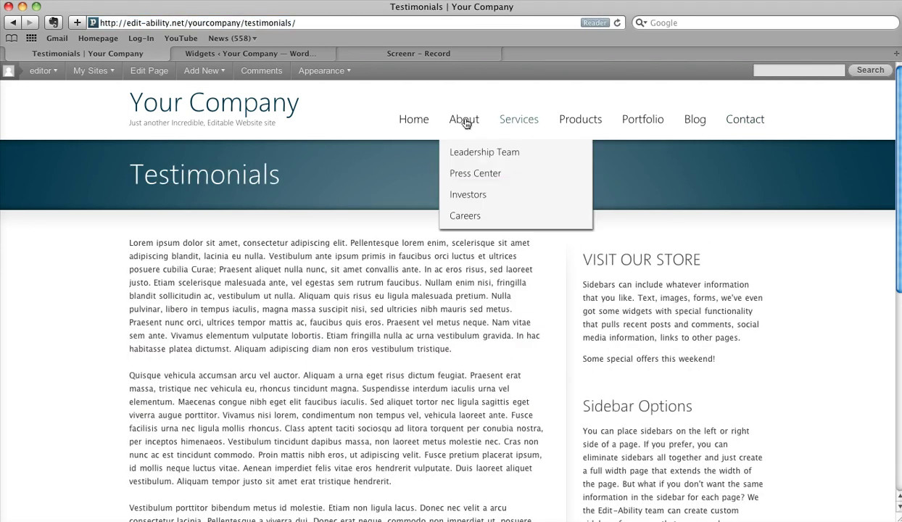
{"action": "left_click", "coordinate": [471, 175]}
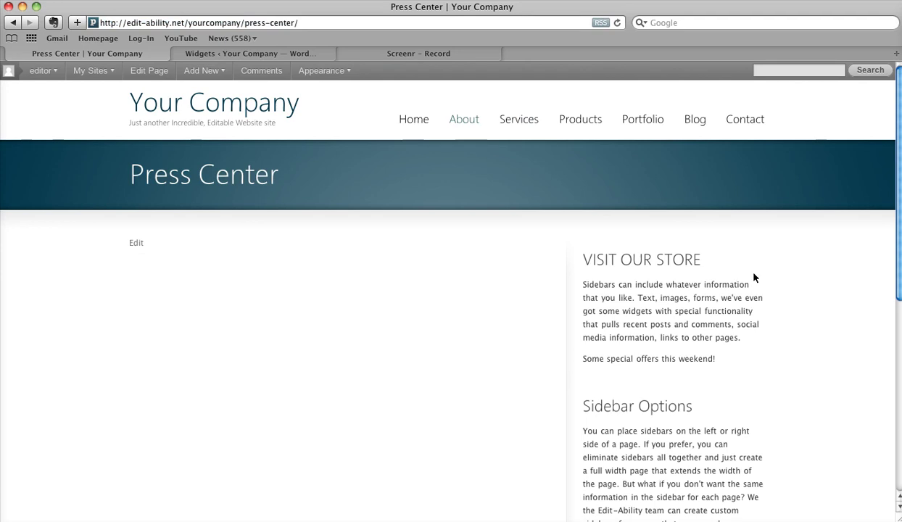
{"action": "left_click", "coordinate": [262, 56]}
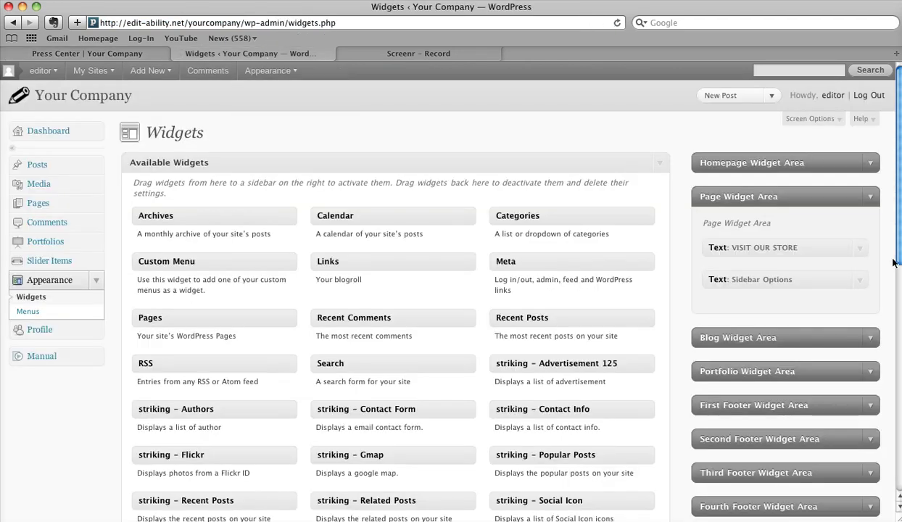
Replace the VISIT OUR STORE widget title with 'Changing Content', correcting the typo.
{"action": "left_click", "coordinate": [861, 251]}
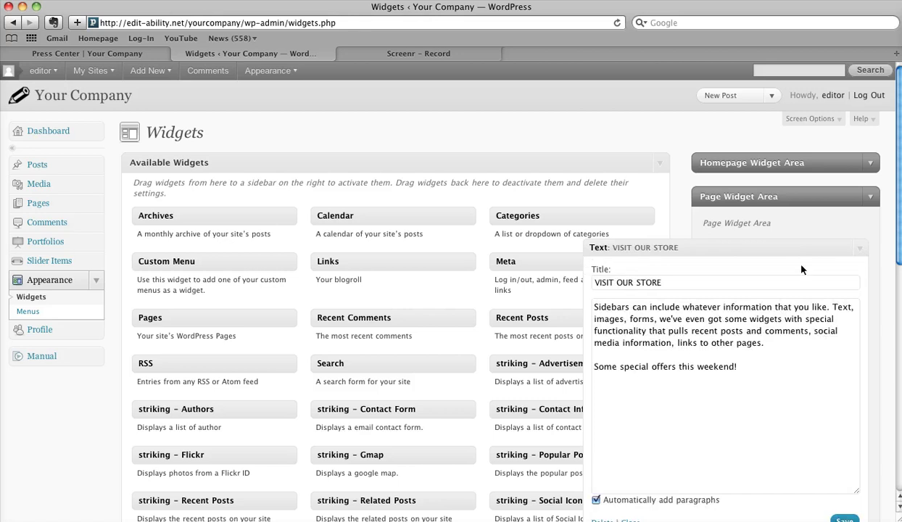
{"action": "left_click", "coordinate": [659, 285]}
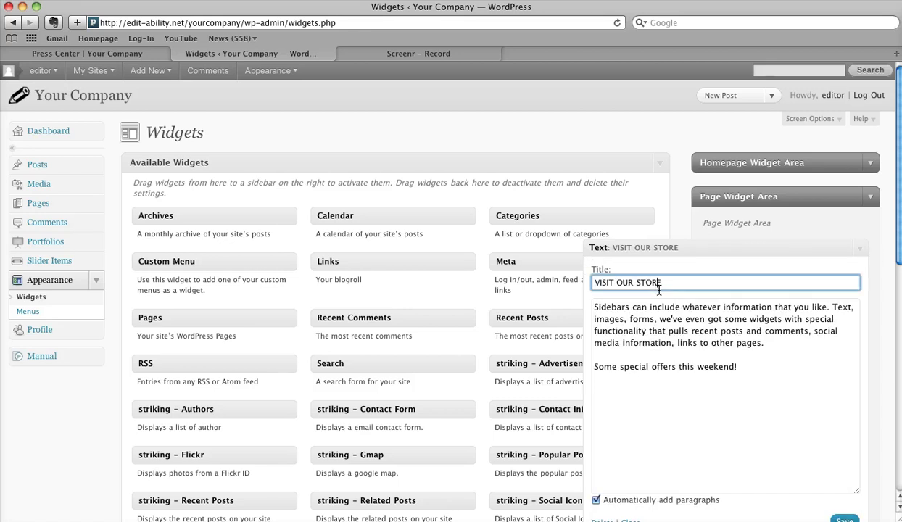
{"action": "left_click_drag", "start_coordinate": [658, 285], "coordinate": [381, 293]}
{"action": "key", "text": "BackSpace"}
{"action": "type", "text": "Changing Contnet"}
{"action": "key", "text": "BackSpace"}
{"action": "key", "text": "BackSpace"}
{"action": "key", "text": "BackSpace"}
{"action": "type", "text": "ent"}
Save the retitled text widget and close its editing form.
{"action": "scroll", "coordinate": [824, 406], "scroll_direction": "down", "scroll_amount": 5}
{"action": "left_click", "coordinate": [842, 286]}
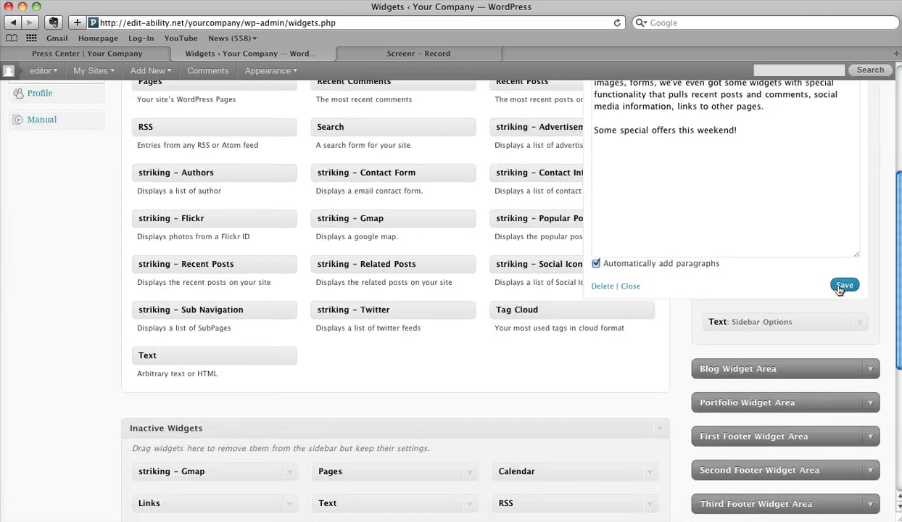
{"action": "scroll", "coordinate": [764, 281], "scroll_direction": "up", "scroll_amount": 5}
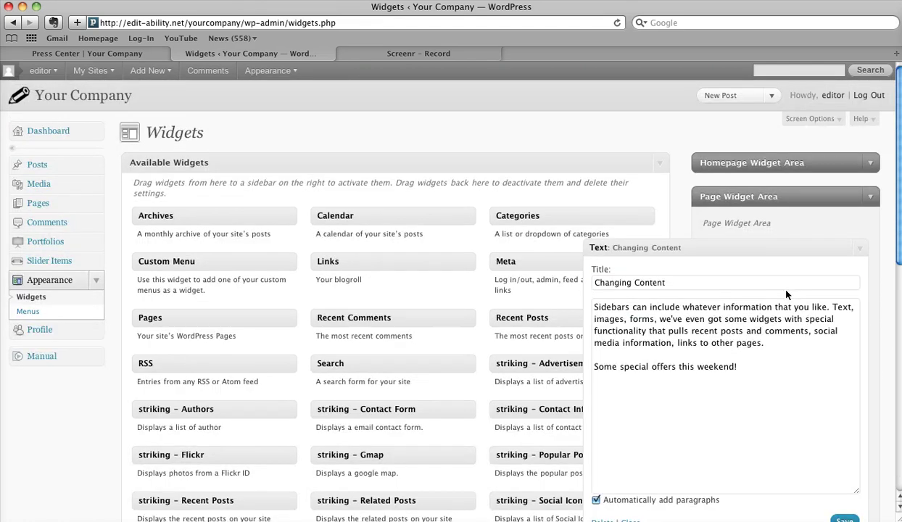
{"action": "scroll", "coordinate": [730, 357], "scroll_direction": "down", "scroll_amount": 4}
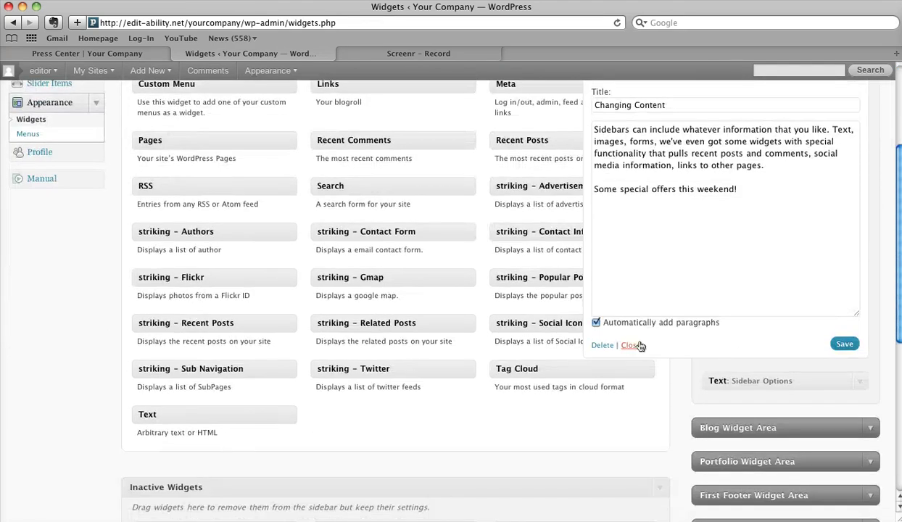
{"action": "left_click", "coordinate": [631, 346]}
{"action": "scroll", "coordinate": [567, 190], "scroll_direction": "up", "scroll_amount": 4}
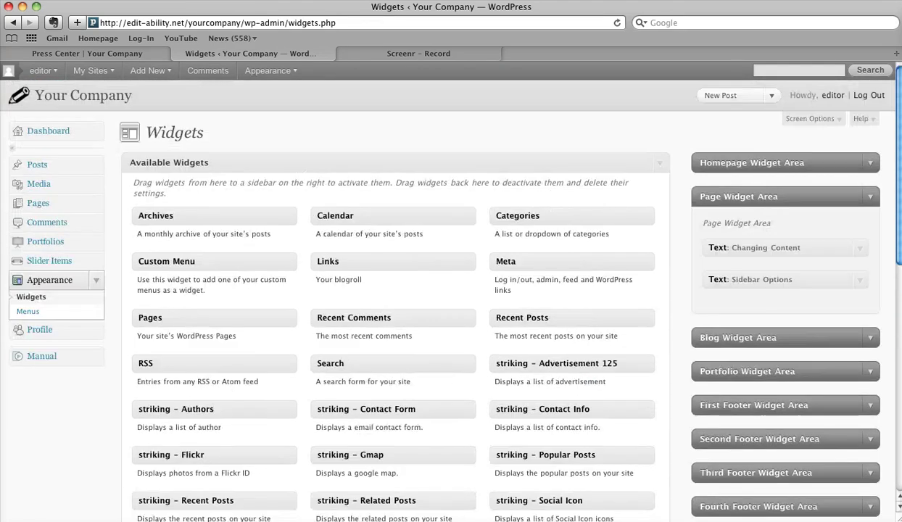
{"action": "left_click", "coordinate": [123, 54]}
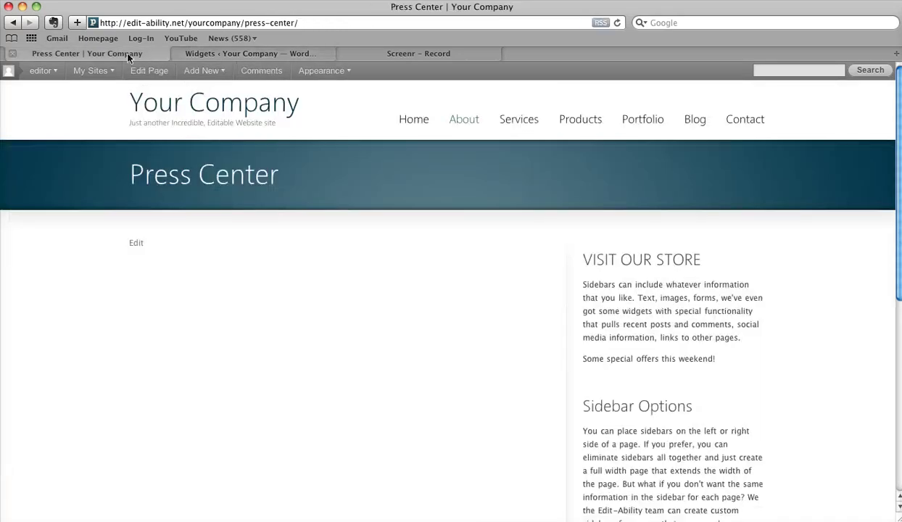
{"action": "left_click", "coordinate": [617, 22]}
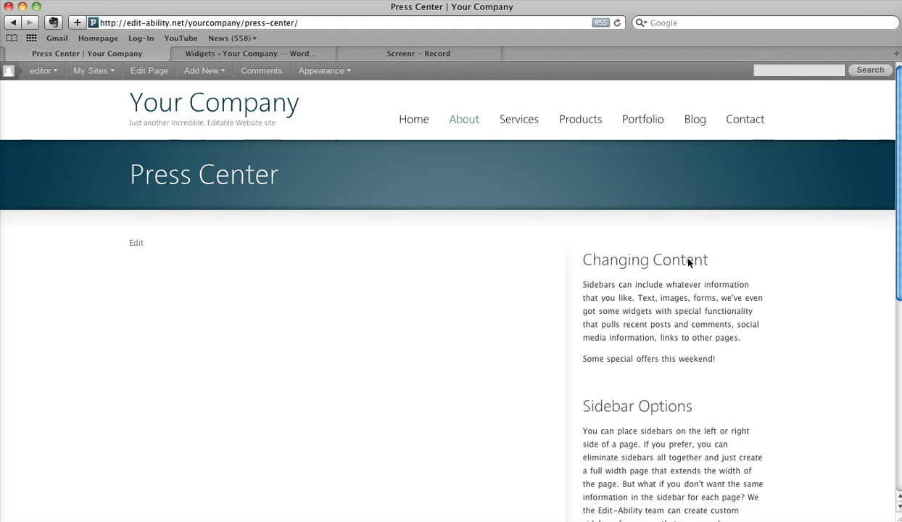
{"action": "mouse_move", "coordinate": [519, 123]}
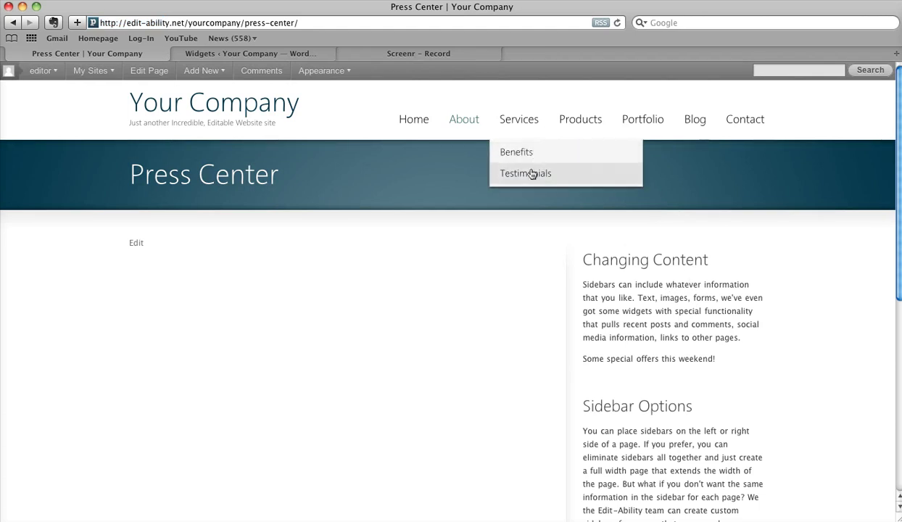
{"action": "left_click", "coordinate": [534, 173]}
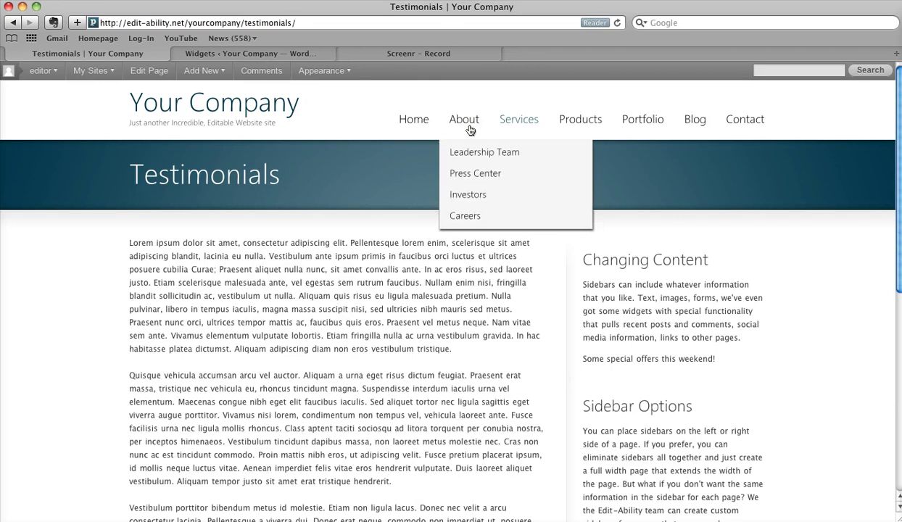
{"action": "left_click", "coordinate": [268, 55]}
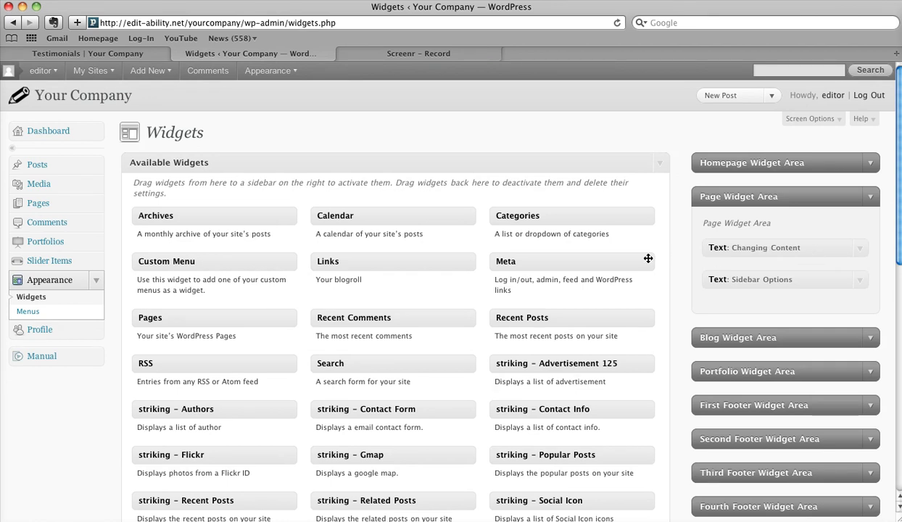
Collapse Page Widget Area and view the footer widgets on the live Testimonials page.
{"action": "scroll", "coordinate": [646, 259], "scroll_direction": "down", "scroll_amount": 1}
{"action": "scroll", "coordinate": [646, 260], "scroll_direction": "down", "scroll_amount": 1}
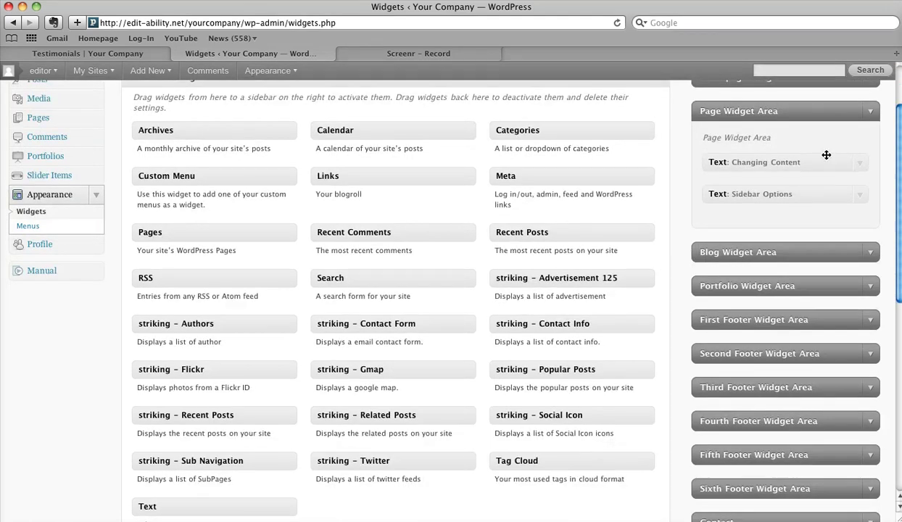
{"action": "left_click", "coordinate": [870, 114]}
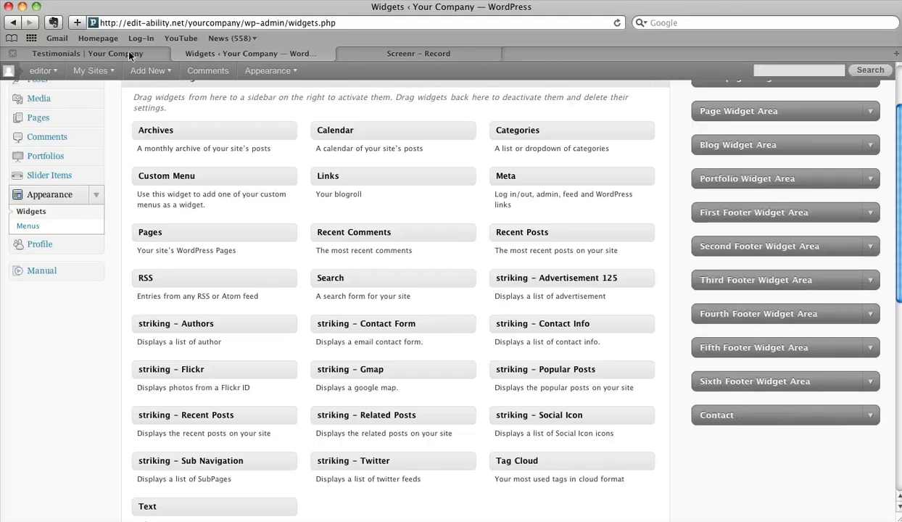
{"action": "left_click", "coordinate": [88, 53]}
{"action": "scroll", "coordinate": [519, 265], "scroll_direction": "down", "scroll_amount": 10}
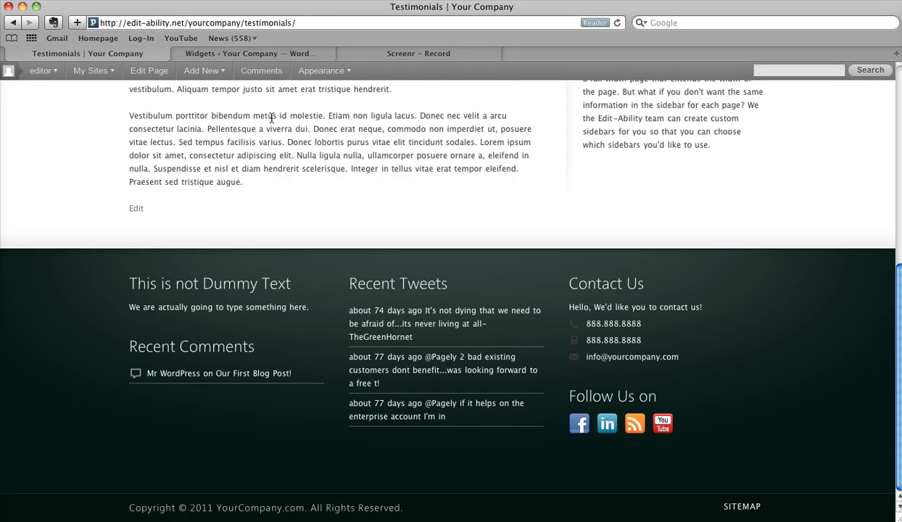
Compare the Widgets screen's footer areas with the live Testimonials footer, ending on Widgets.
{"action": "left_click", "coordinate": [250, 57]}
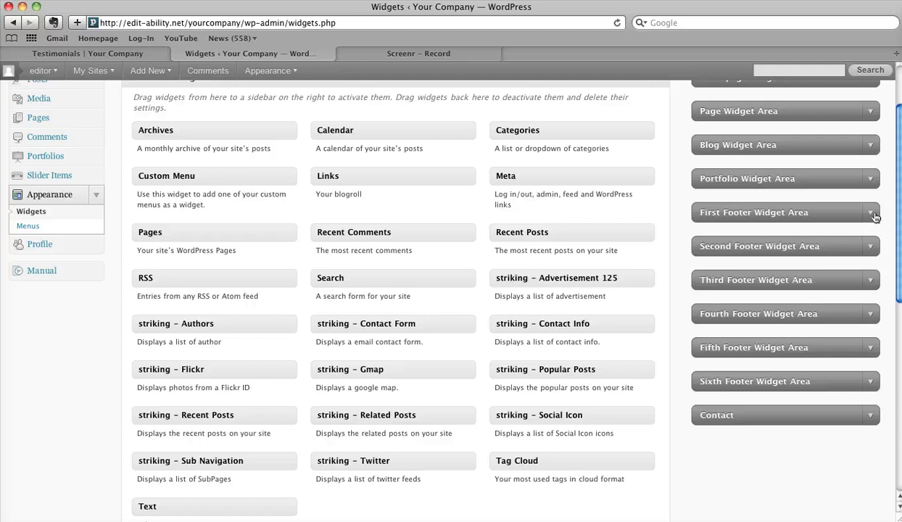
{"action": "scroll", "coordinate": [737, 190], "scroll_direction": "up", "scroll_amount": 1}
{"action": "scroll", "coordinate": [754, 200], "scroll_direction": "down", "scroll_amount": 3}
{"action": "scroll", "coordinate": [755, 202], "scroll_direction": "up", "scroll_amount": 2}
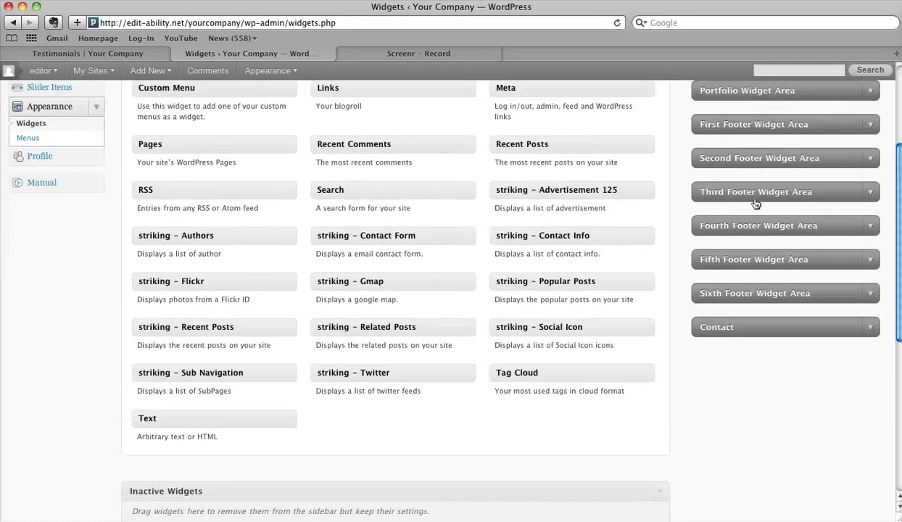
{"action": "scroll", "coordinate": [751, 174], "scroll_direction": "down", "scroll_amount": 1}
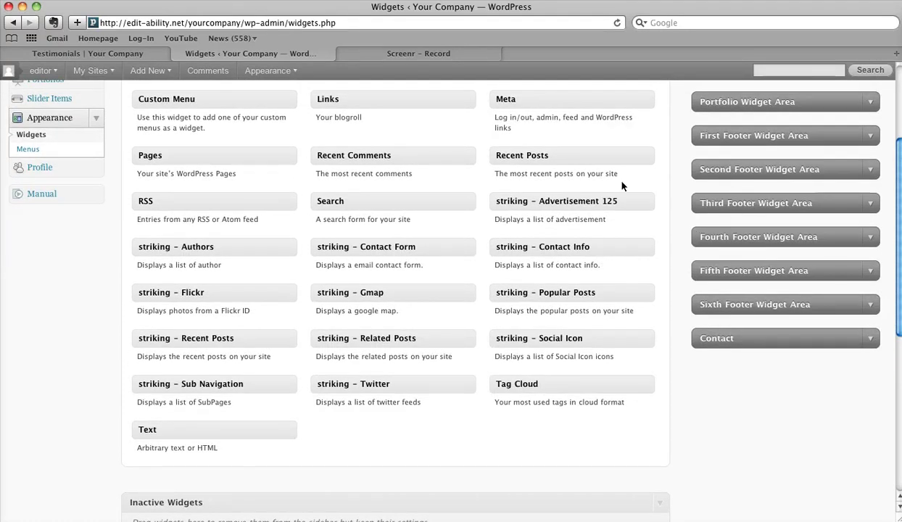
{"action": "left_click", "coordinate": [63, 55]}
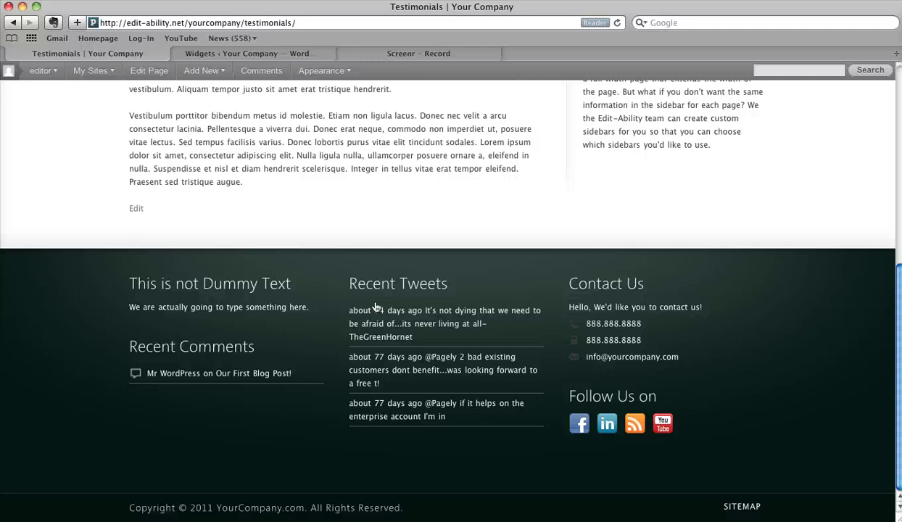
{"action": "left_click", "coordinate": [236, 55]}
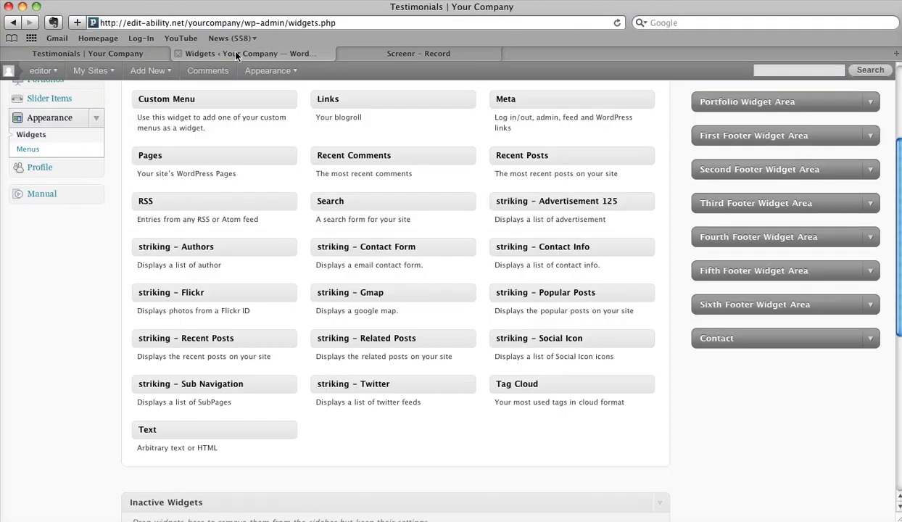
Expand the First, Second and Third Footer Widget Areas.
{"action": "left_click", "coordinate": [871, 139]}
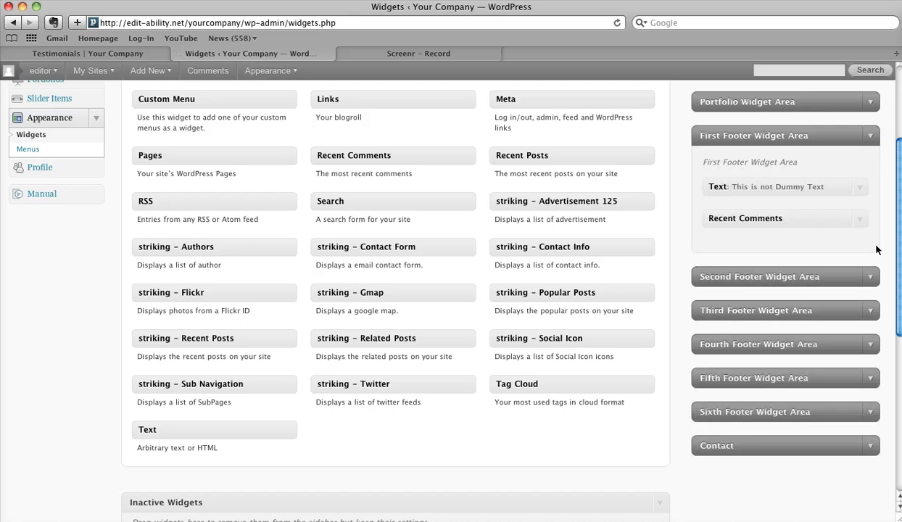
{"action": "left_click", "coordinate": [871, 280]}
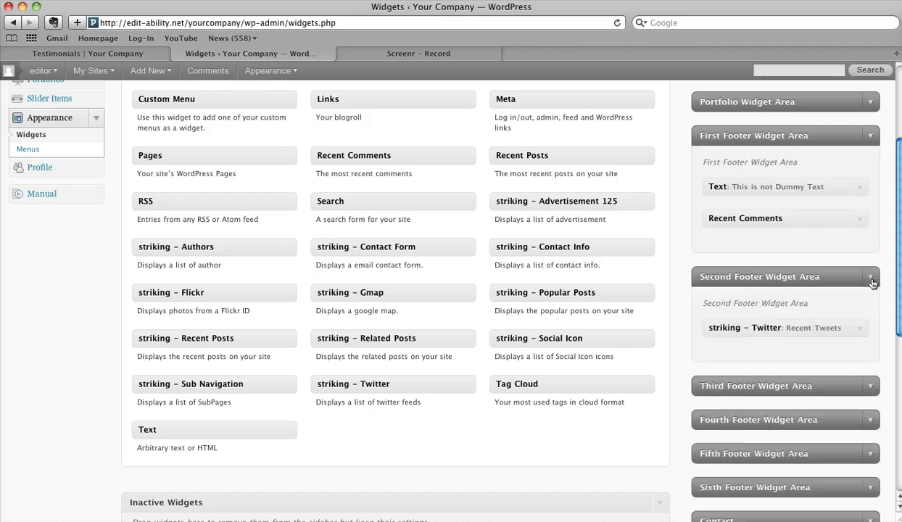
{"action": "left_click", "coordinate": [845, 386]}
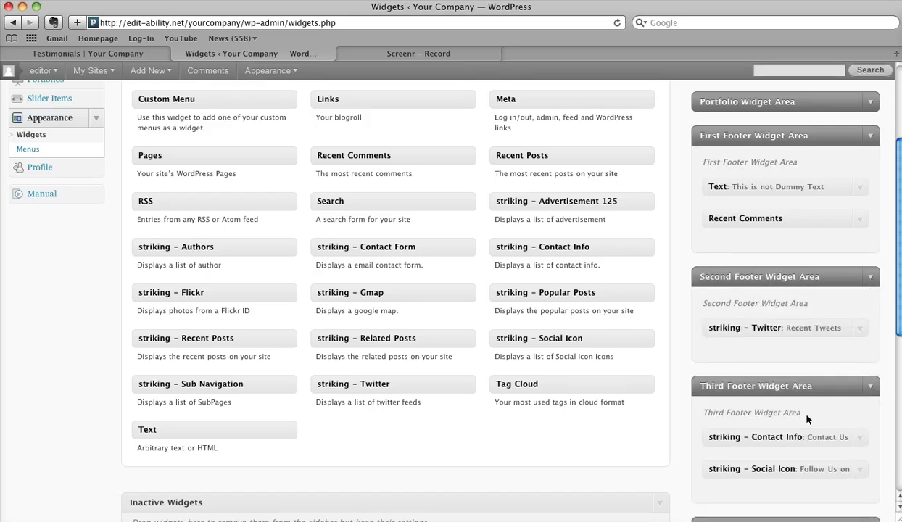
{"action": "scroll", "coordinate": [580, 305], "scroll_direction": "up", "scroll_amount": 3}
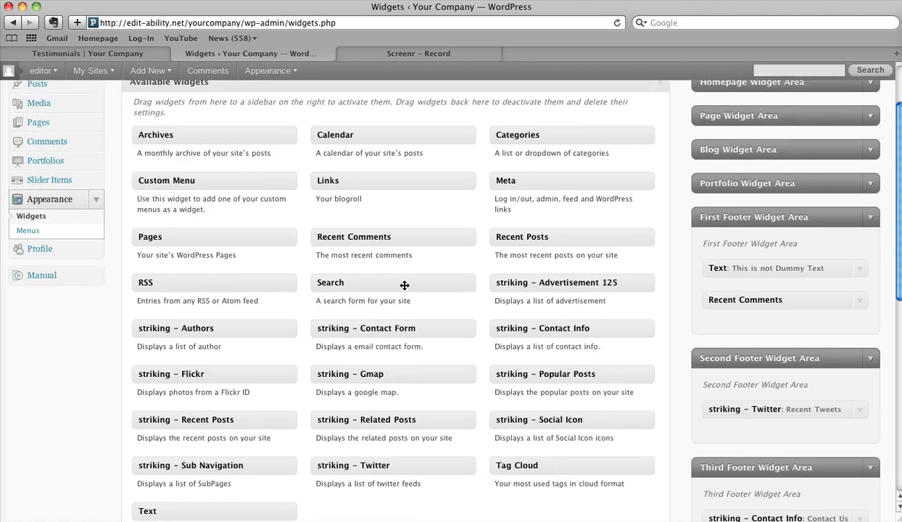
Add a Search widget to First Footer Widget Area, save it, and move it above Text and Recent Comments.
{"action": "left_click_drag", "start_coordinate": [411, 286], "coordinate": [734, 244]}
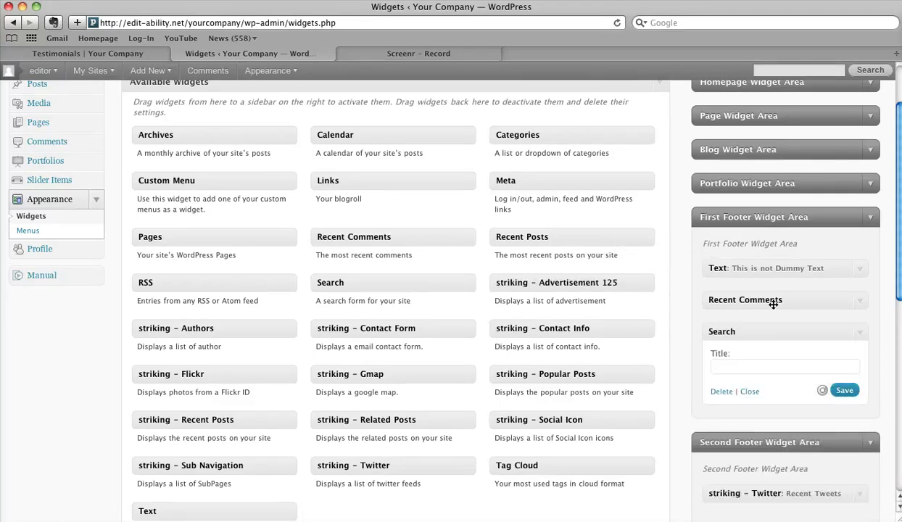
{"action": "left_click", "coordinate": [841, 392]}
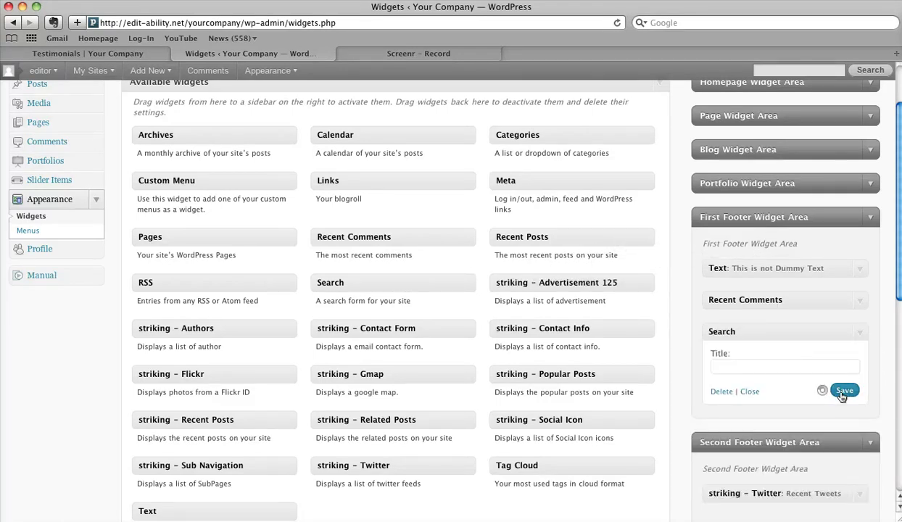
{"action": "left_click", "coordinate": [862, 333]}
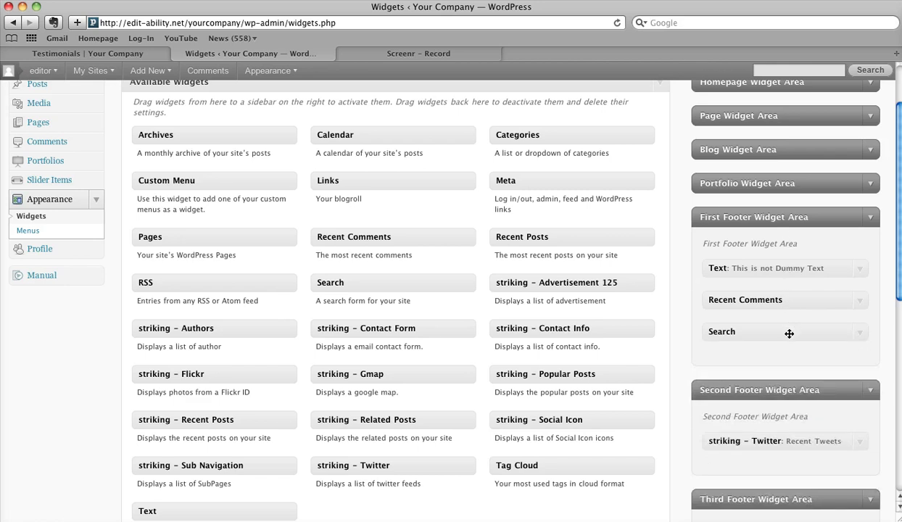
{"action": "left_click_drag", "start_coordinate": [790, 333], "coordinate": [793, 256]}
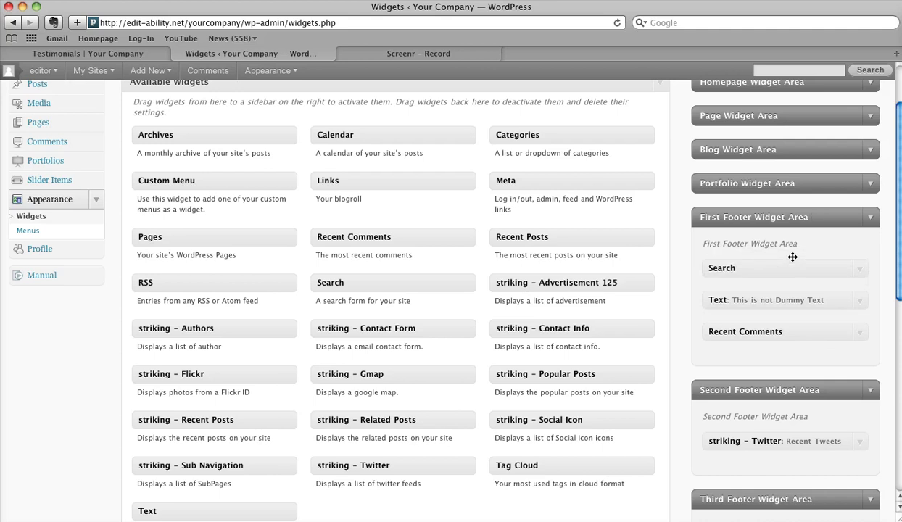
{"action": "scroll", "coordinate": [791, 256], "scroll_direction": "up", "scroll_amount": 3}
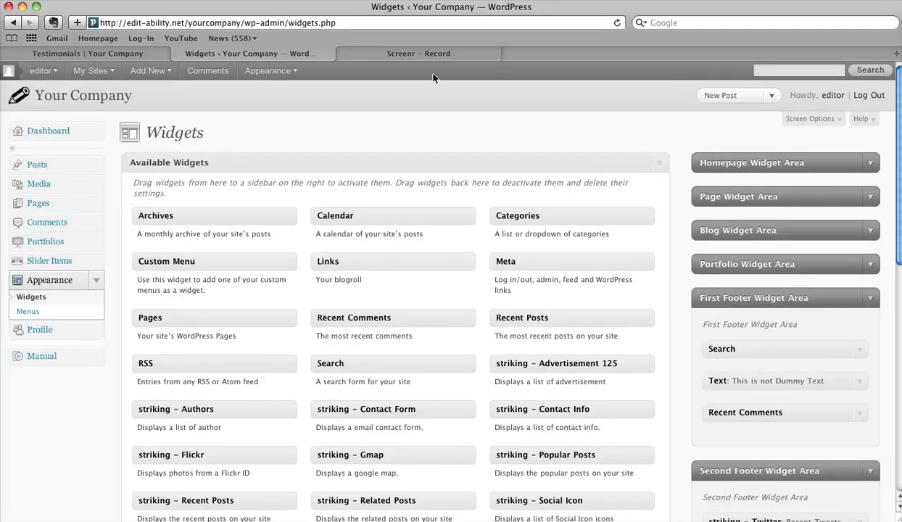
Reload the live Testimonials page and scroll down to the footer.
{"action": "left_click", "coordinate": [93, 56]}
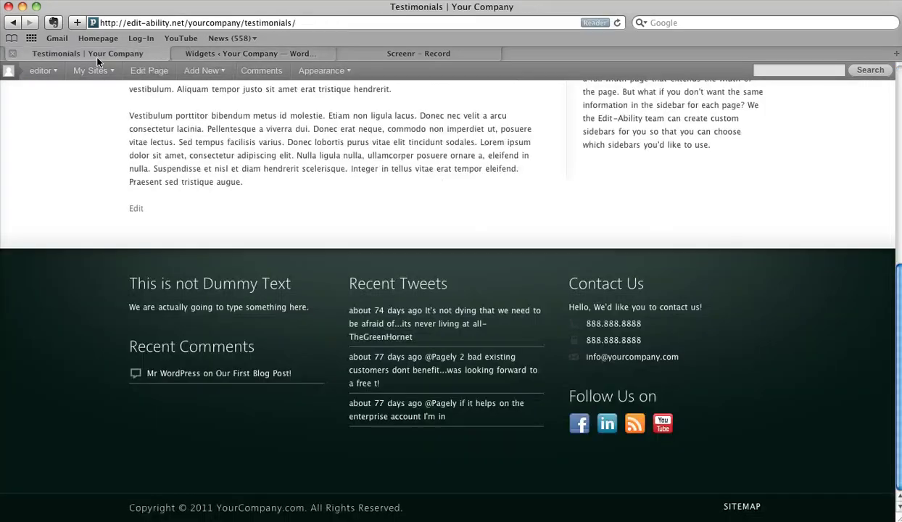
{"action": "left_click", "coordinate": [616, 23]}
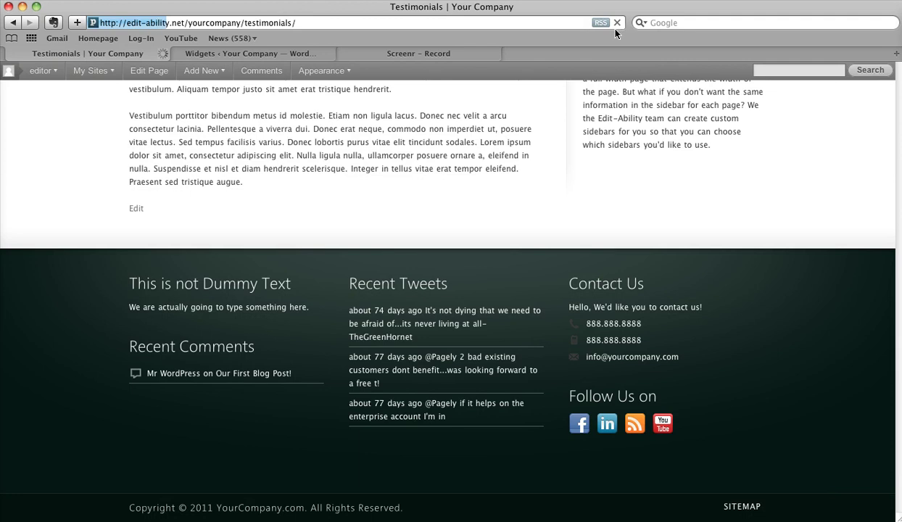
{"action": "scroll", "coordinate": [452, 168], "scroll_direction": "down", "scroll_amount": 10}
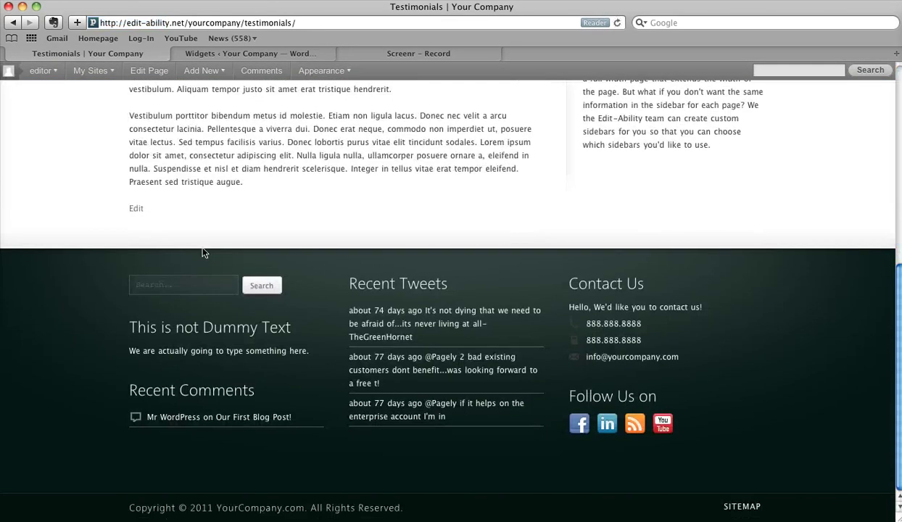
Submit the query 'search' from the footer search box.
{"action": "left_click", "coordinate": [179, 279]}
{"action": "type", "text": "search"}
{"action": "key", "text": "Return"}
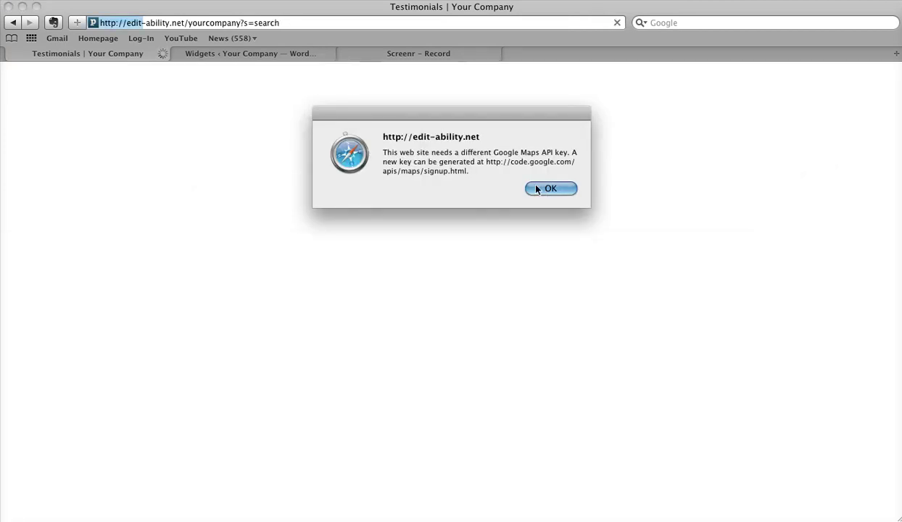
Dismiss the Google Maps API key alert and scroll the 'search' results page.
{"action": "left_click", "coordinate": [537, 189]}
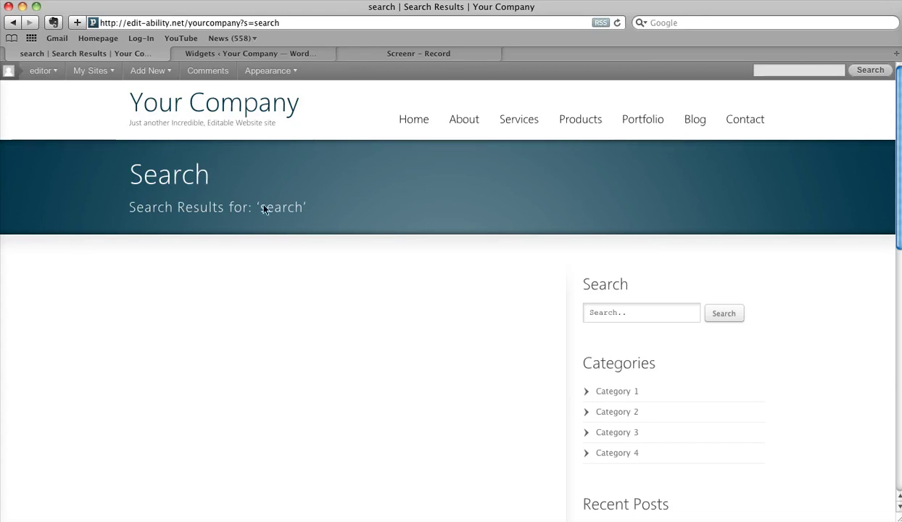
{"action": "scroll", "coordinate": [249, 286], "scroll_direction": "down", "scroll_amount": 3}
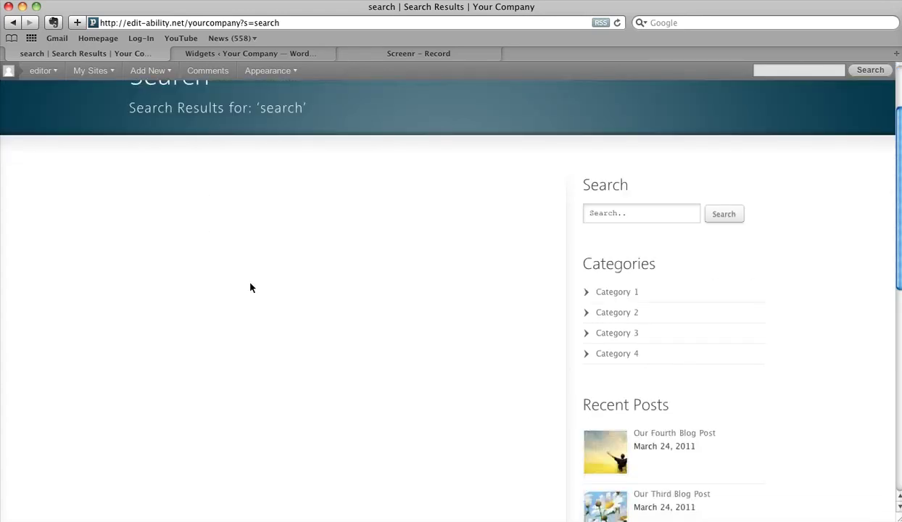